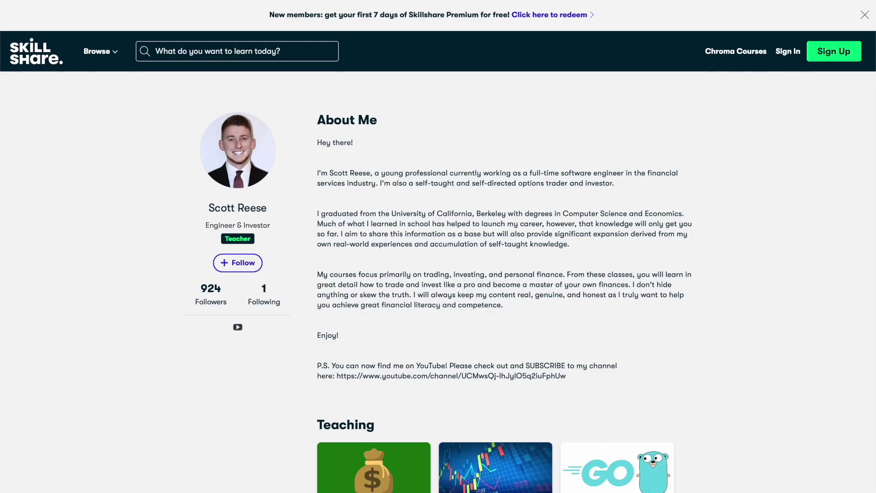
Look through the courses listed on the teacher's Skillshare profile page.
scroll(438, 247, down, 6)
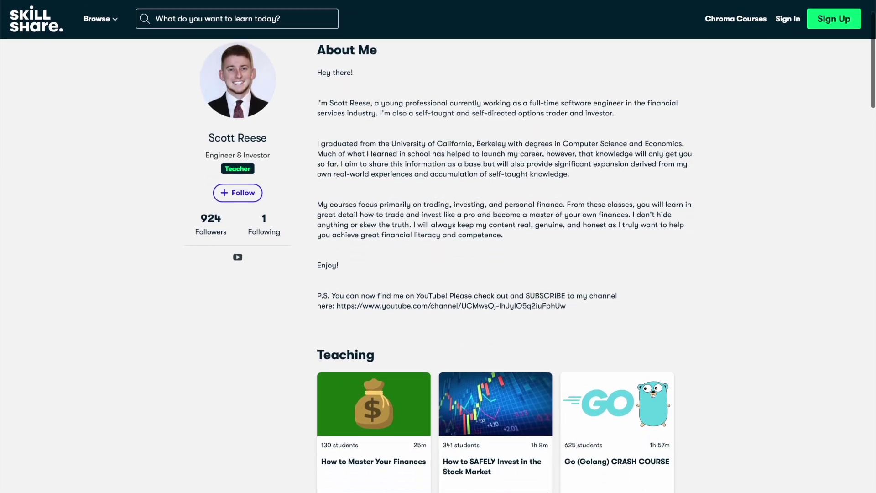
scroll(438, 265, down, 6)
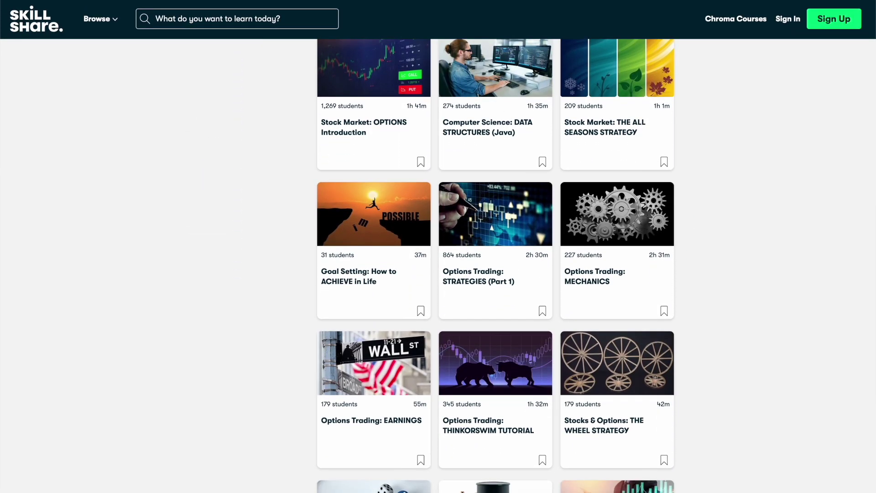
scroll(438, 265, down, 6)
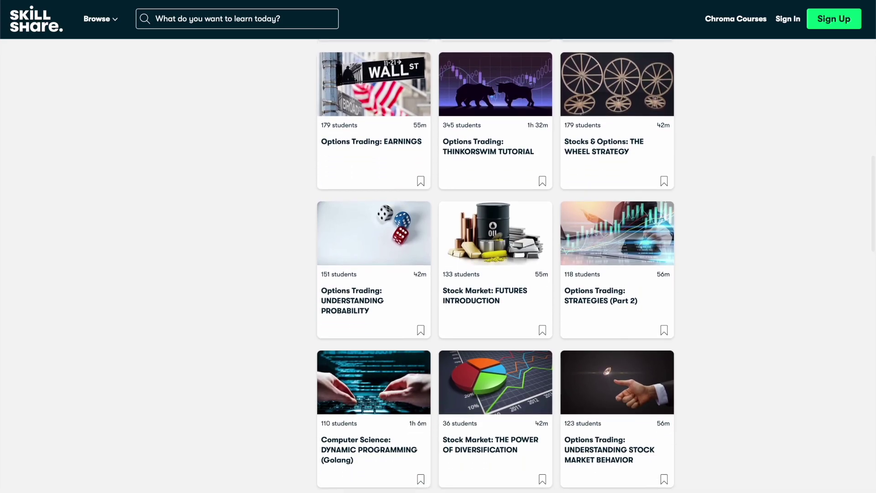
scroll(438, 265, down, 6)
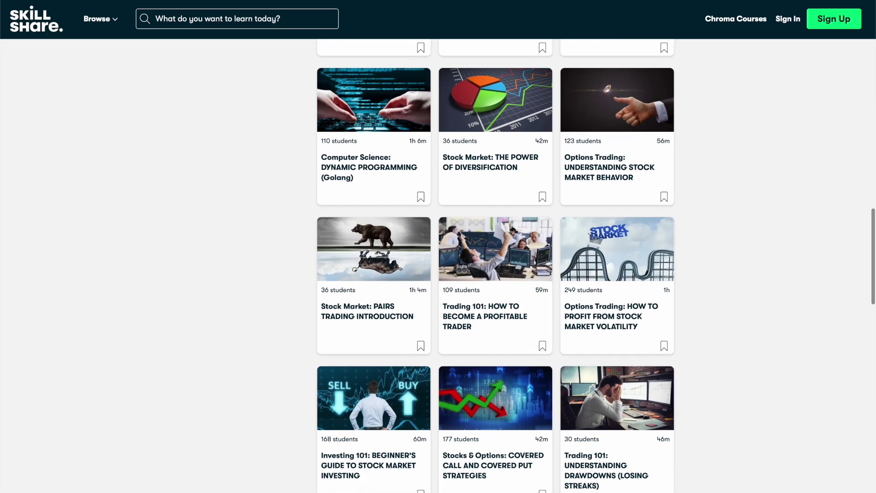
scroll(438, 264, down, 6)
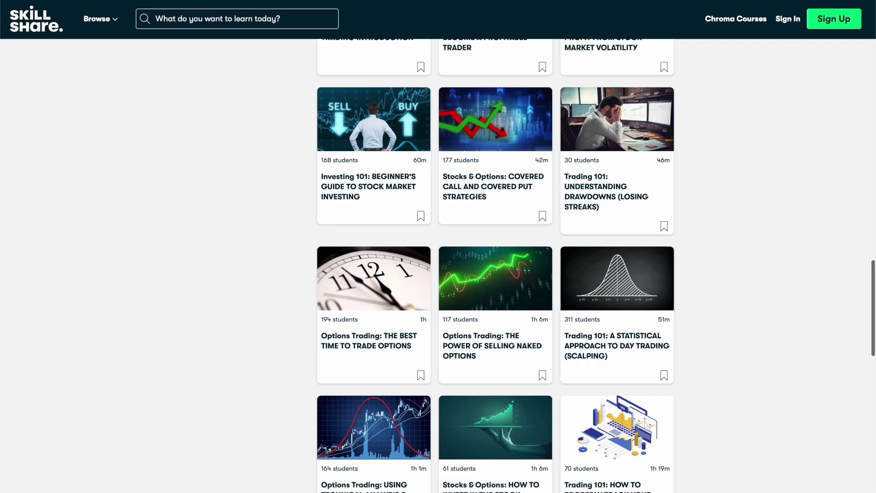
scroll(438, 264, down, 4)
scroll(438, 265, down, 2)
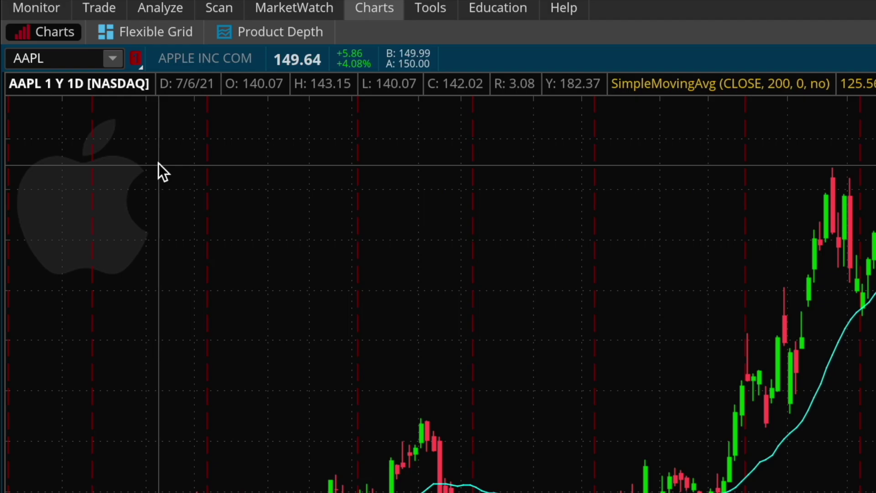
In thinkorswim, create a sell order for AAPL stock and set its quantity to 50 shares.
click(101, 14)
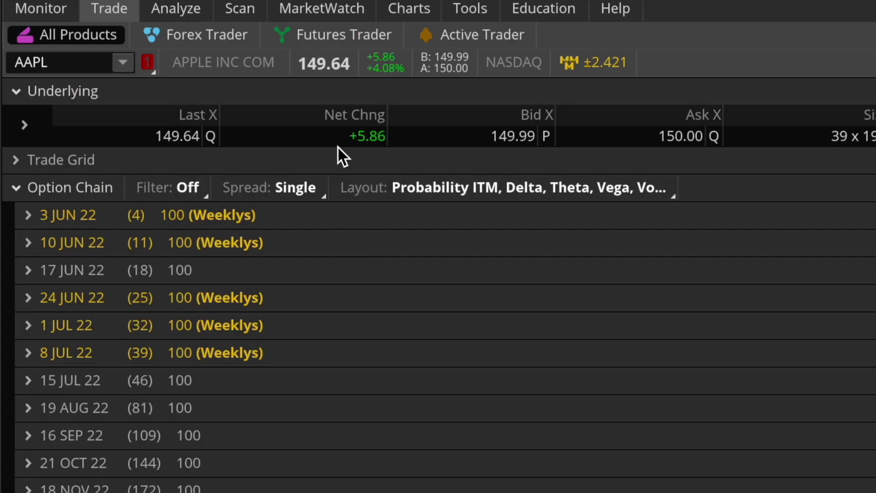
right_click(323, 68)
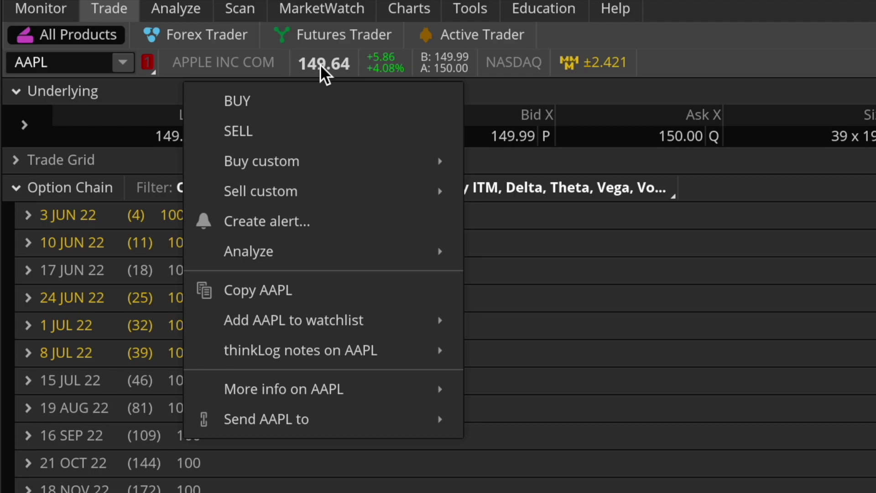
click(278, 129)
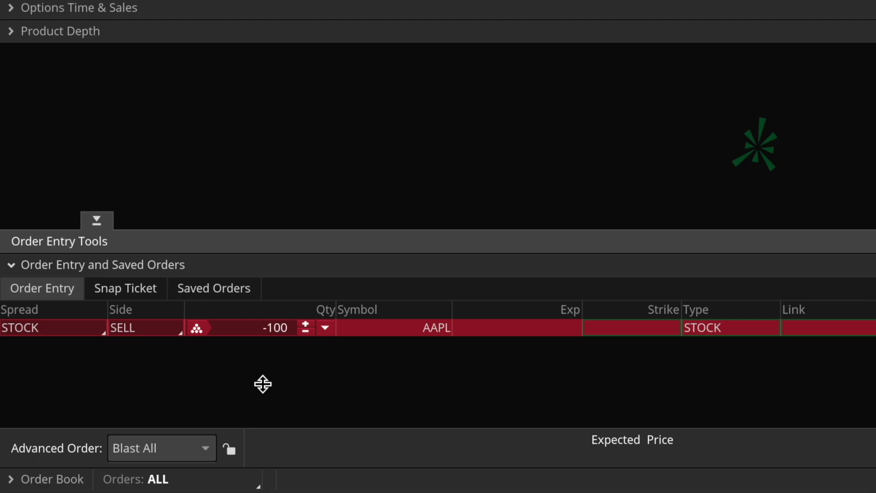
drag(244, 333, 337, 335)
text(50)
key(Return)
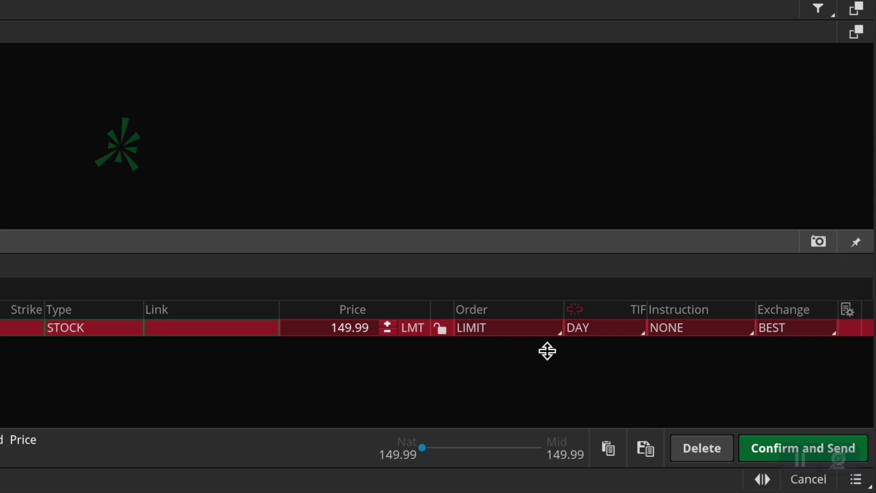
Change the AAPL sell order to STOPLIMIT with a MARK stop trigger and set its time in force to GTC.
click(538, 328)
click(495, 199)
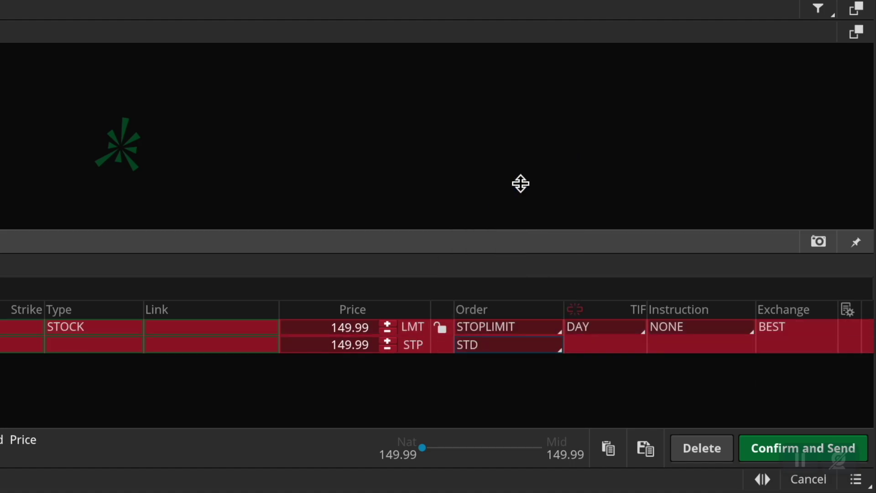
click(494, 346)
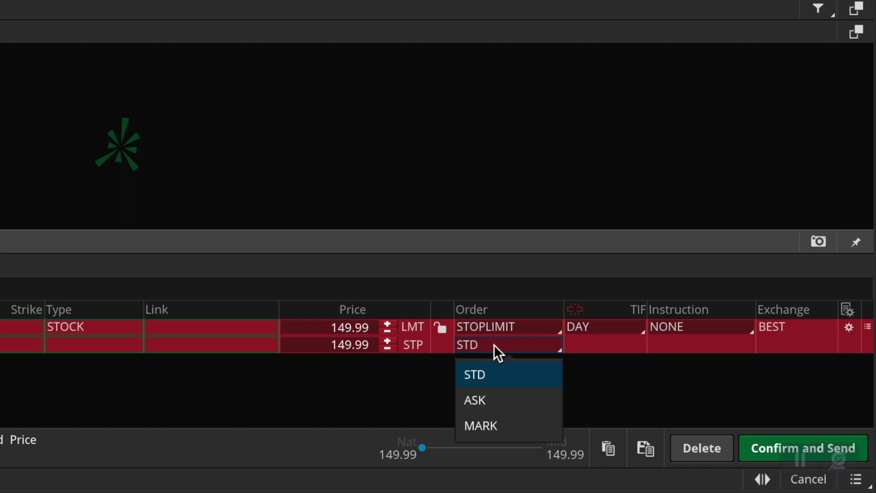
click(505, 427)
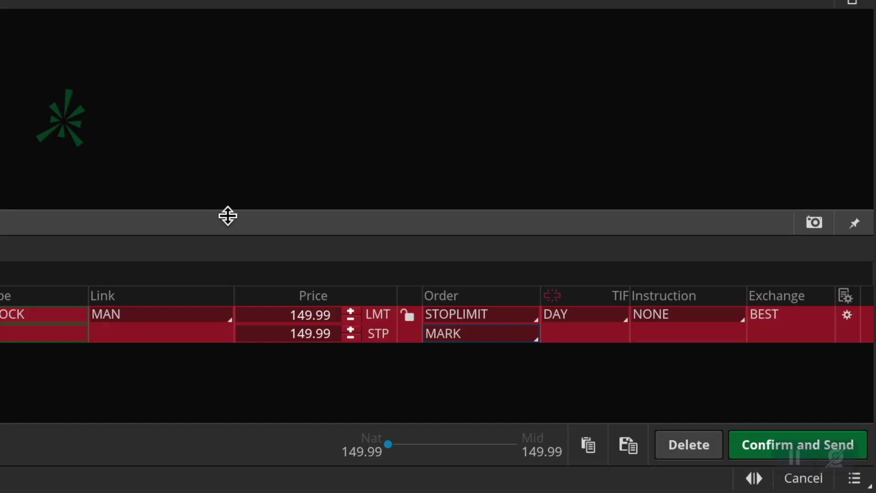
click(601, 318)
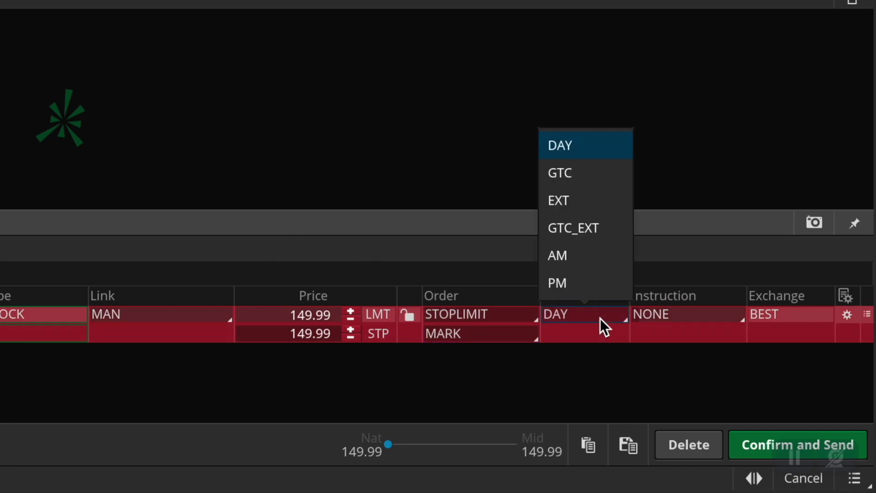
click(594, 176)
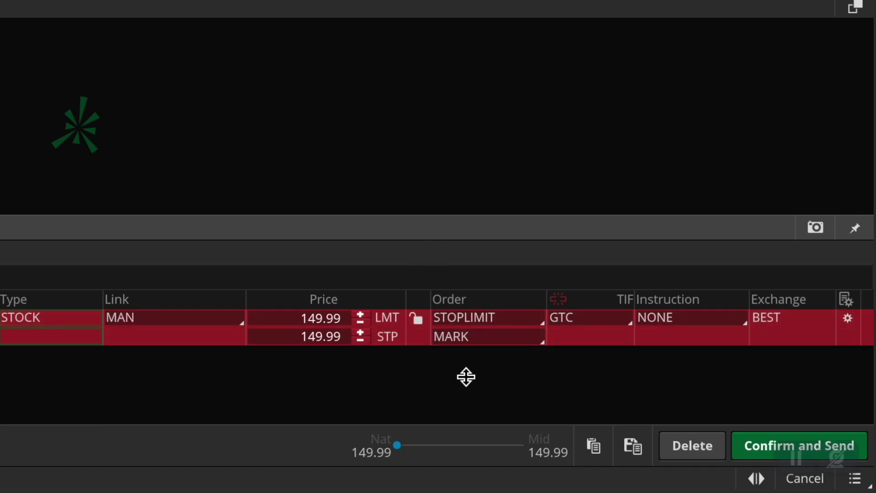
Save the order as a custom template named "AAPL Stop Limit" and delete the order entry.
click(632, 445)
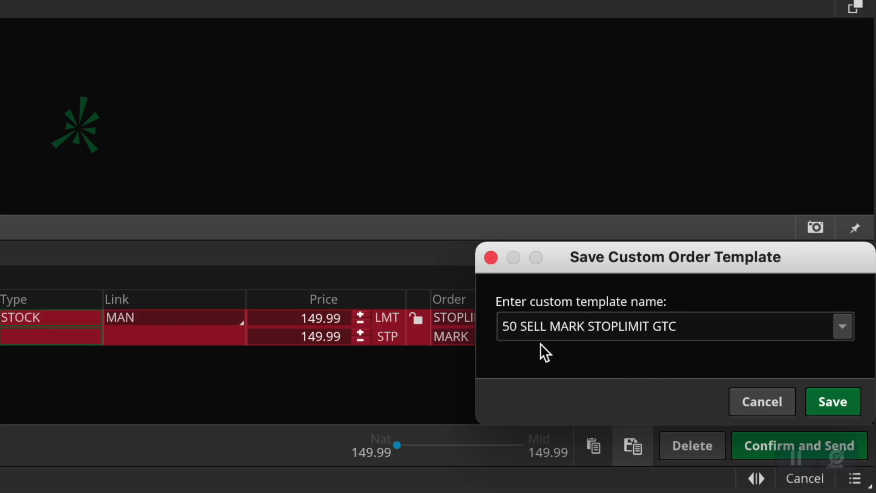
drag(683, 326, 475, 322)
key(BackSpace)
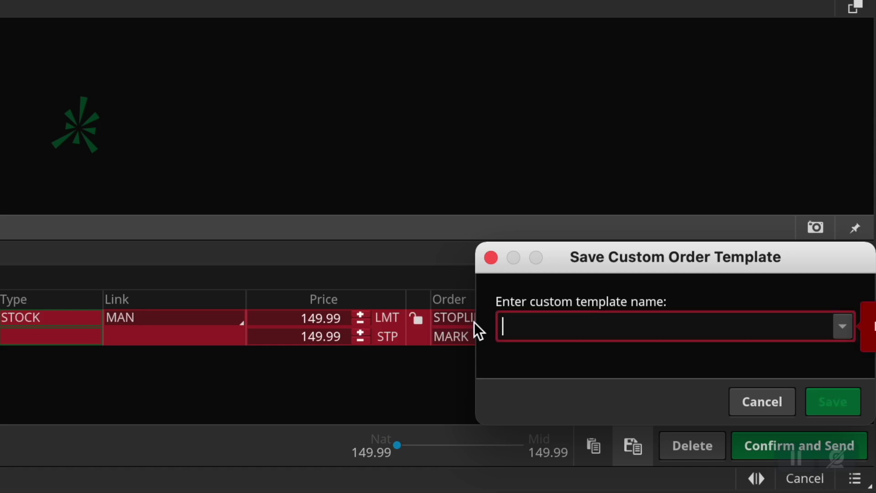
text(AAPL S)
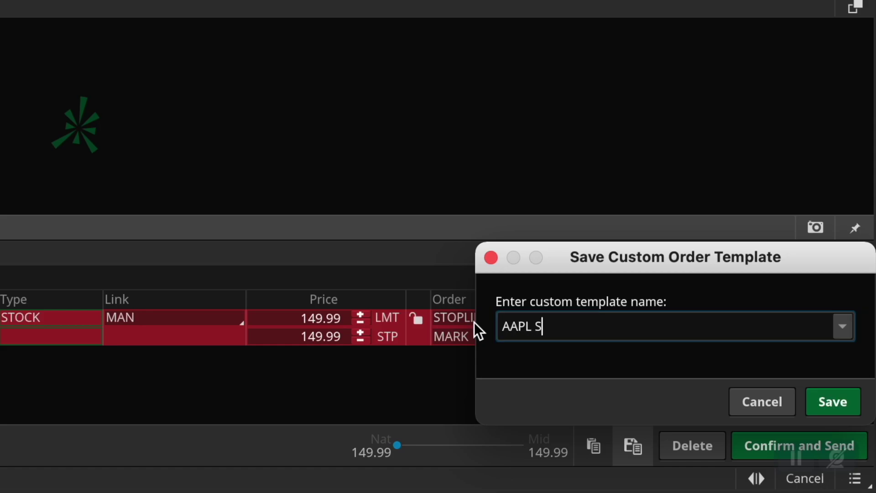
text(top Limit)
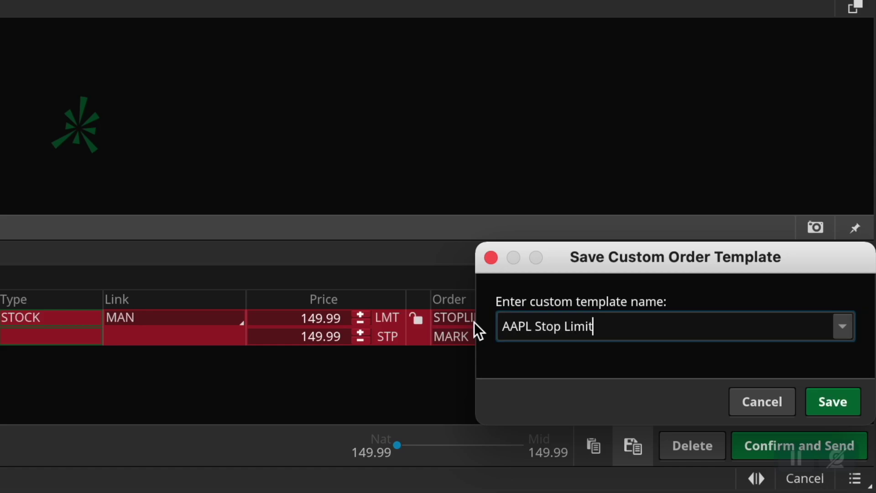
click(837, 405)
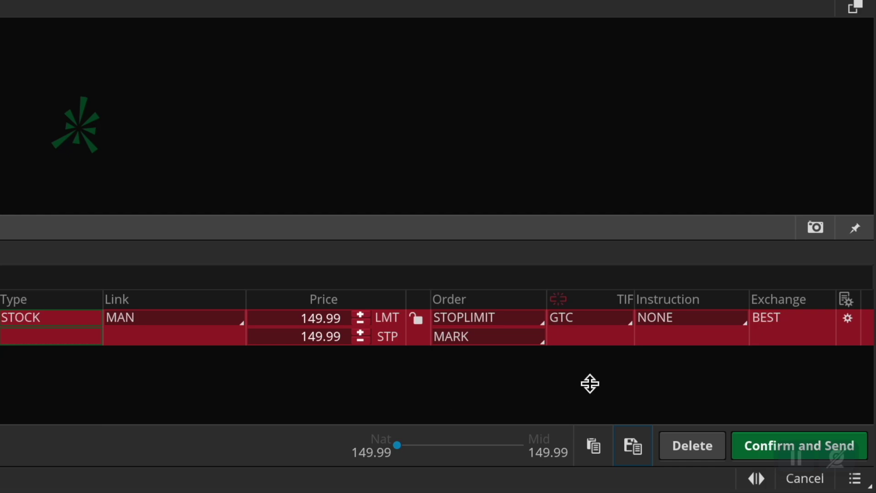
click(690, 446)
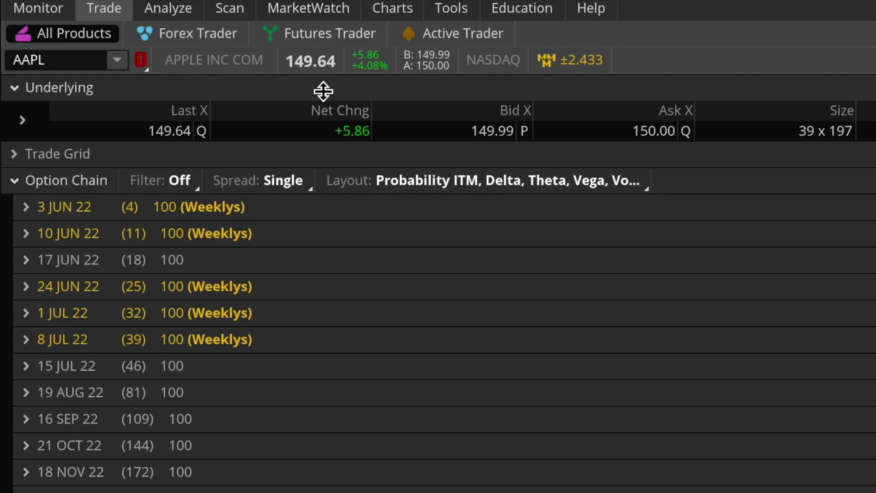
Create an AAPL sell order from the saved "AAPL Stop Limit" custom template and delete that order entry.
click(304, 66)
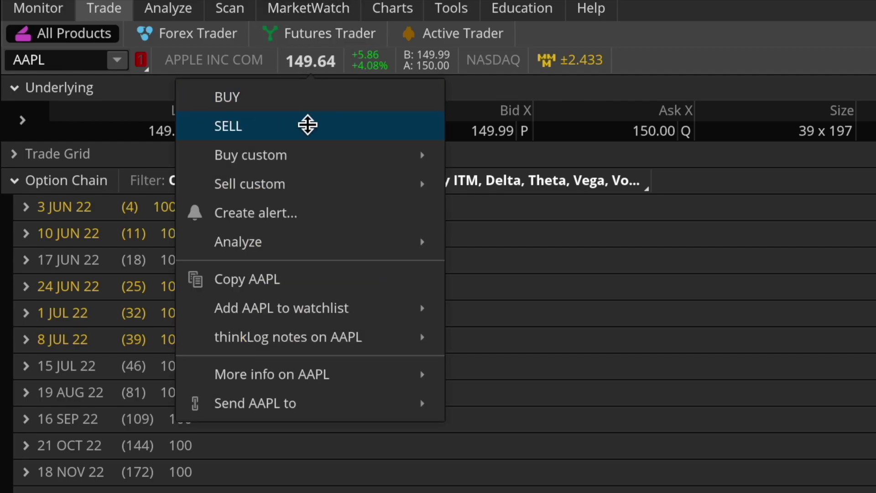
mouse_move(312, 182)
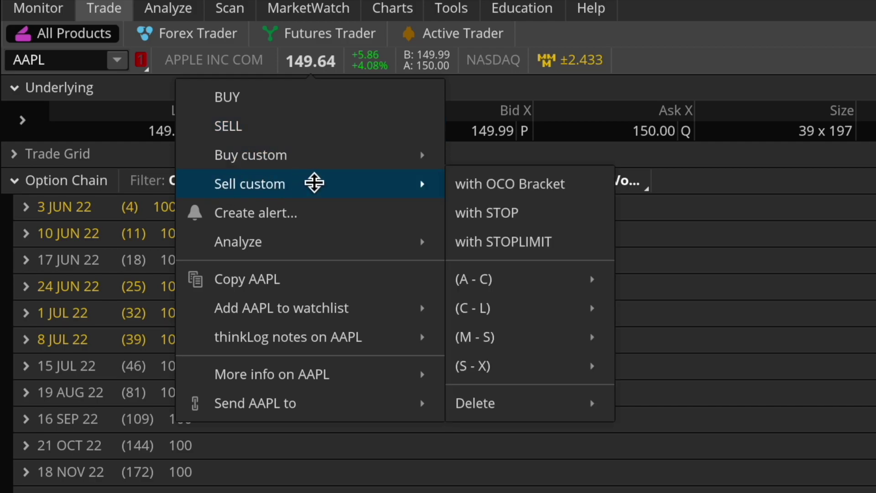
mouse_move(472, 274)
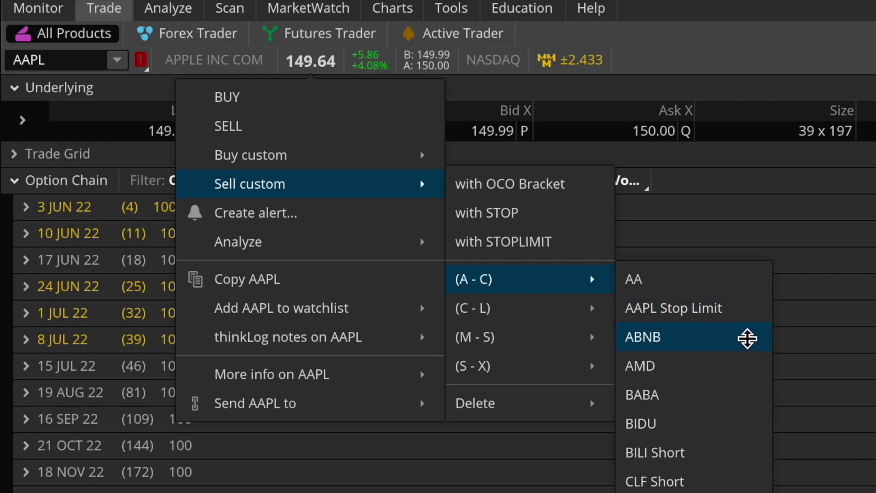
click(735, 308)
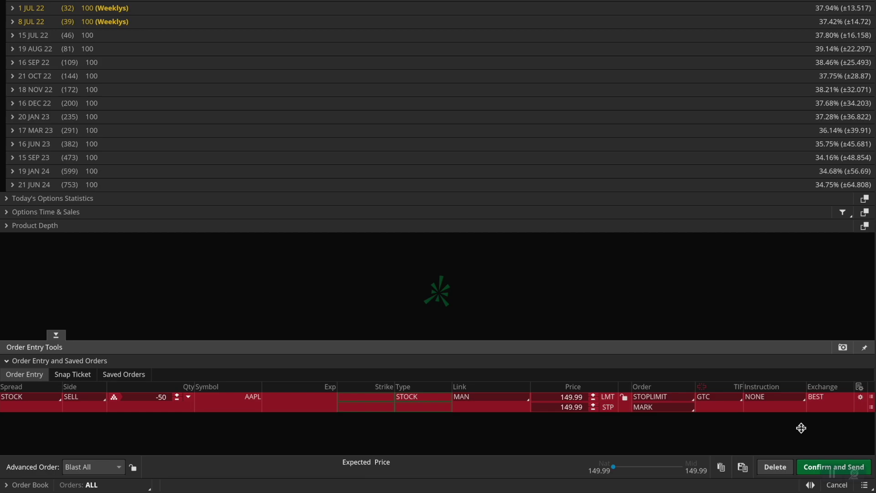
click(771, 466)
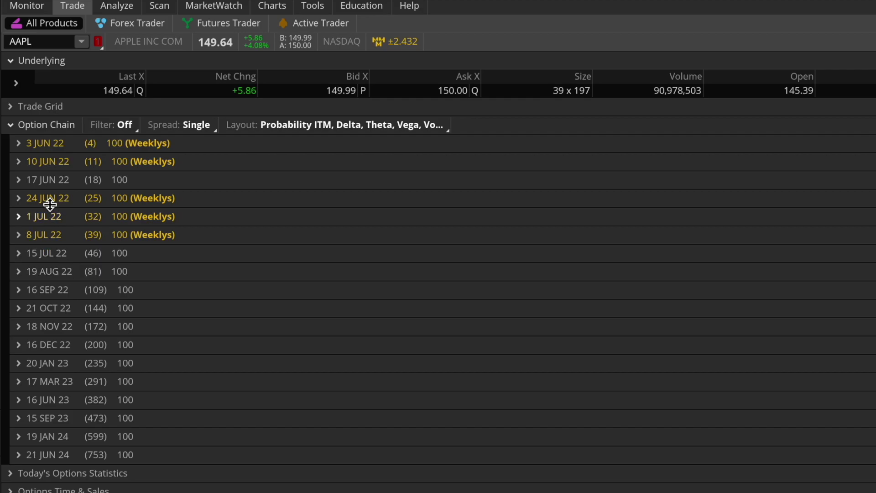
Expand the 17 JUN 22 expiration in the AAPL option chain.
click(65, 180)
scroll(196, 452, down, 20)
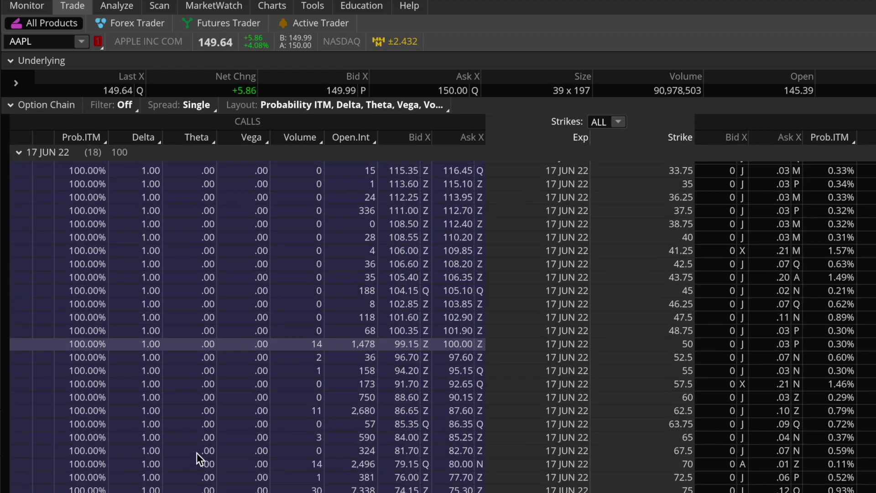
scroll(195, 451, up, 1)
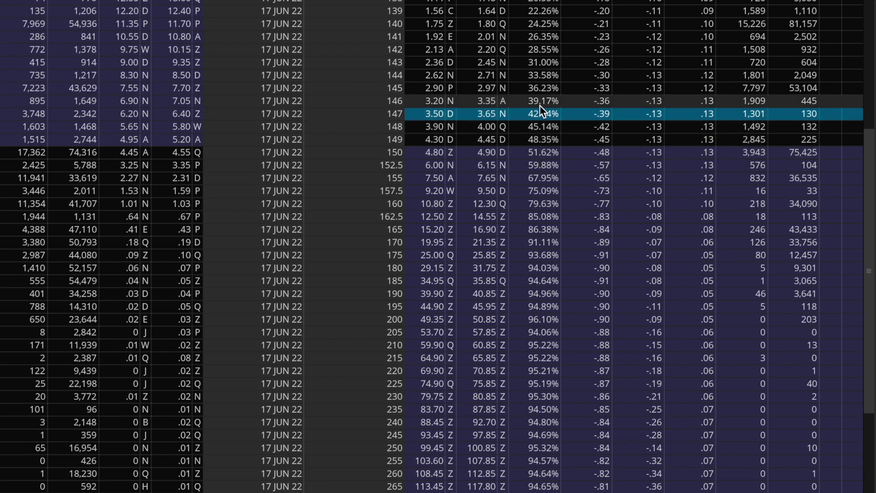
View the sell strategies offered for the 17 JUN 22 AAPL 147 put.
right_click(555, 112)
mouse_move(727, 147)
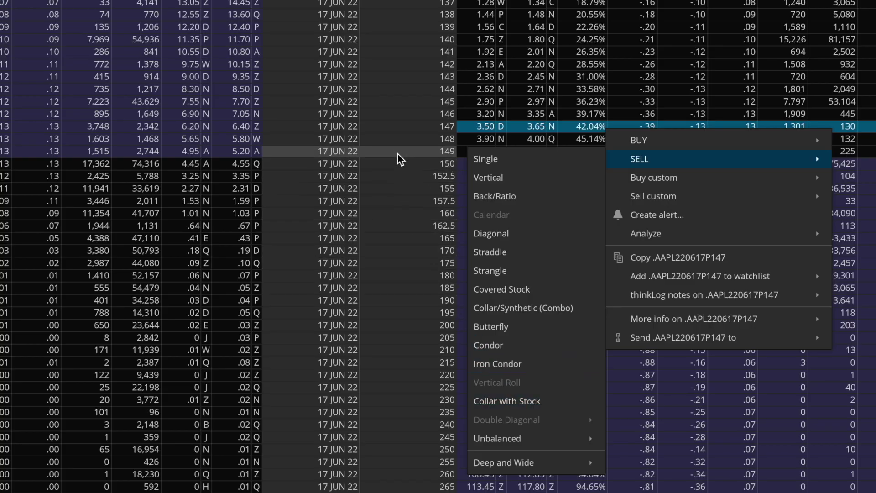
click(406, 131)
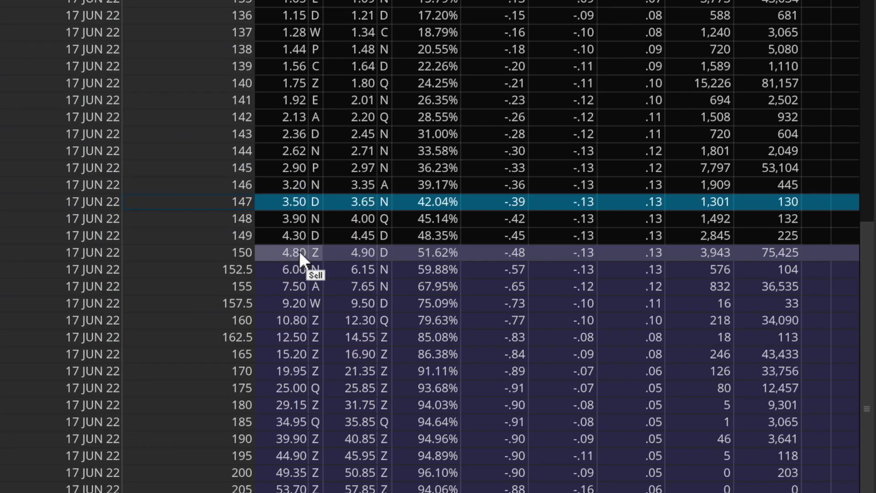
Create a single buy order for the 17 JUN 22 AAPL 150 put.
click(427, 251)
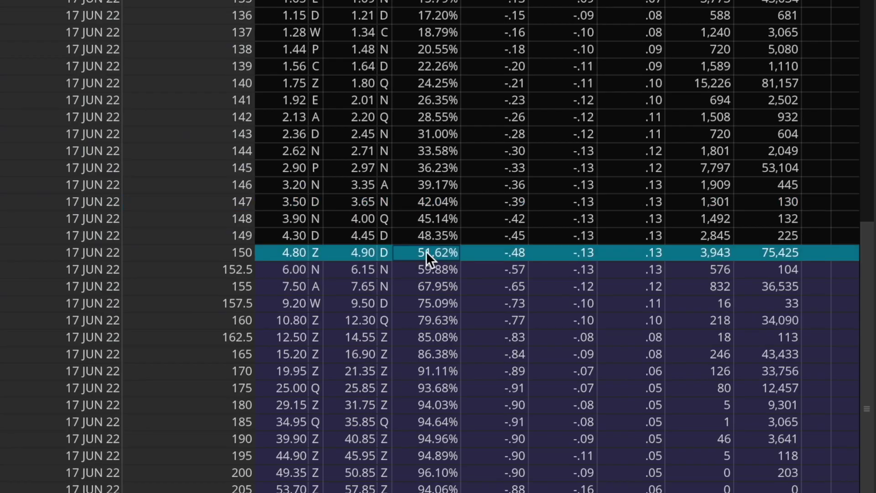
click(358, 252)
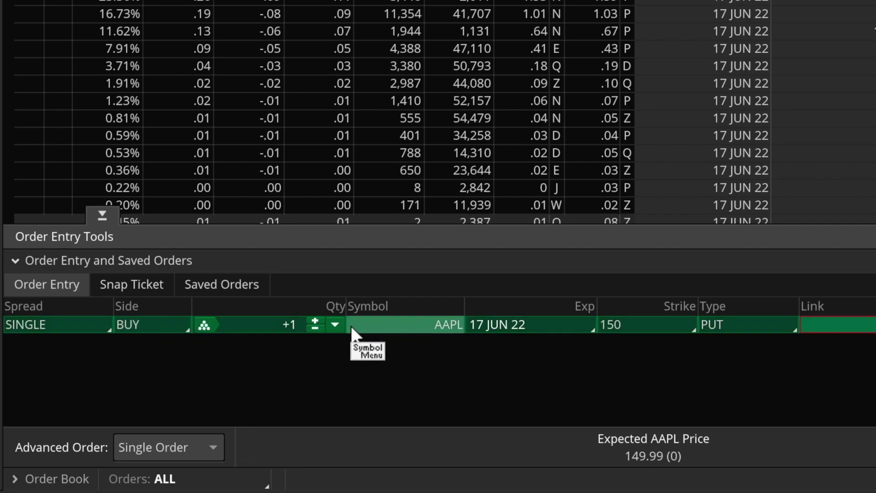
Step the 150 put order's quantity down to -2 and up to +2, ending at +1.
click(315, 328)
click(315, 328)
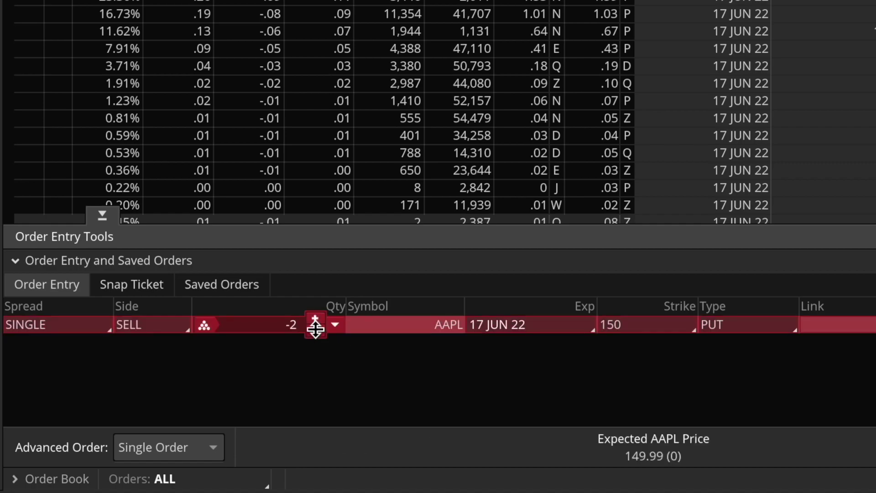
click(315, 319)
click(315, 319)
click(314, 319)
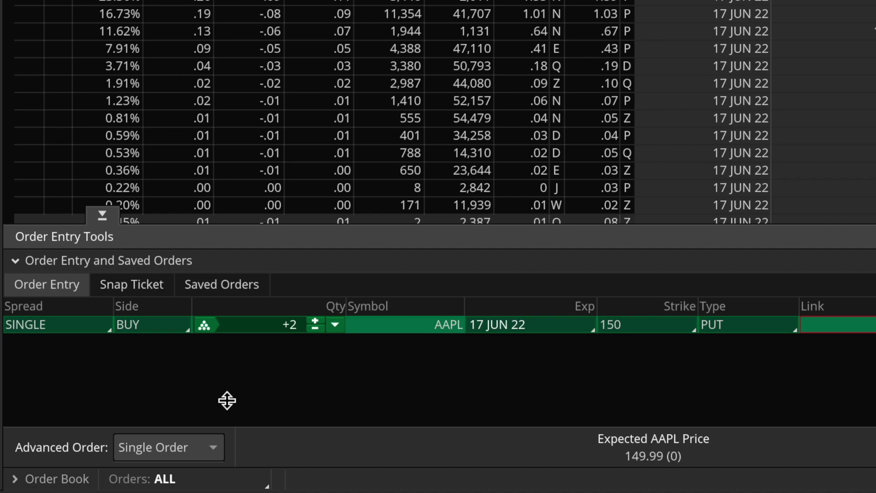
click(316, 328)
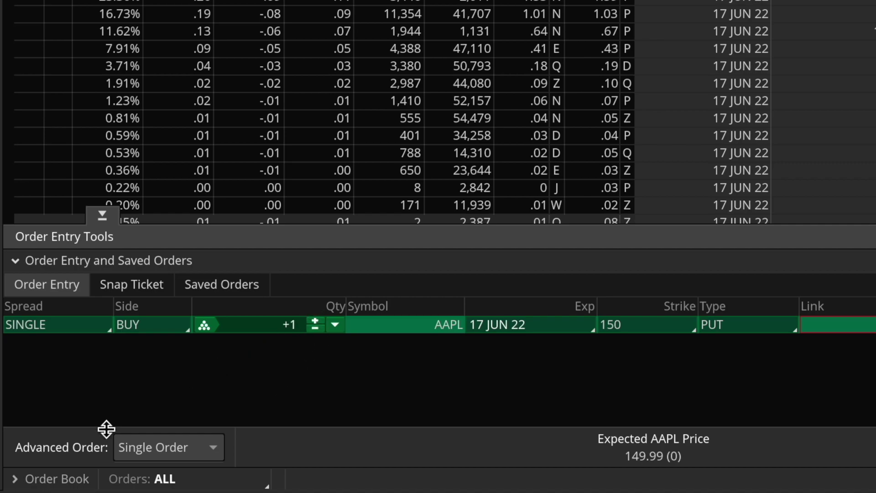
Set the advanced order type to Blast All and add a sell order for the 17 JUN 22 AAPL 148 put with quantity -3.
click(198, 446)
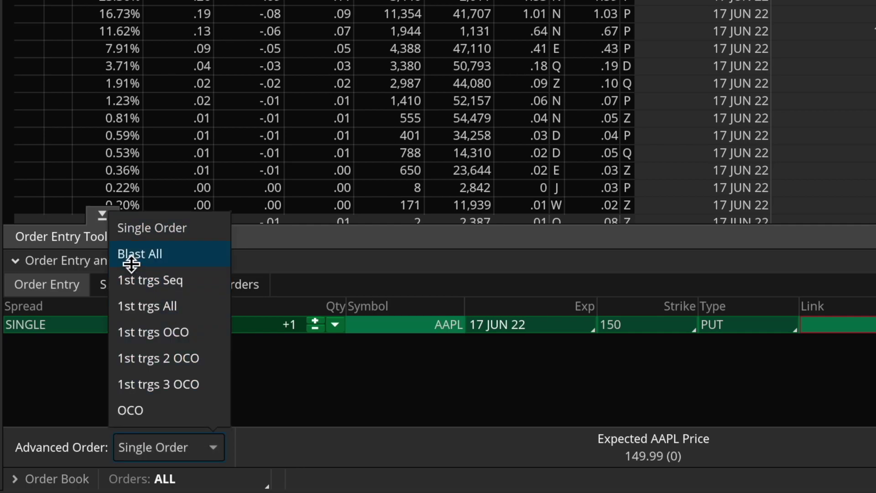
click(190, 256)
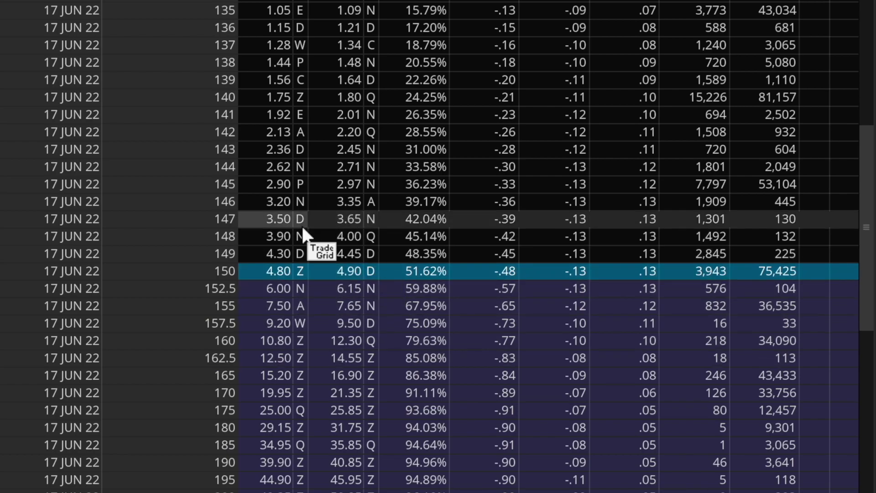
click(273, 234)
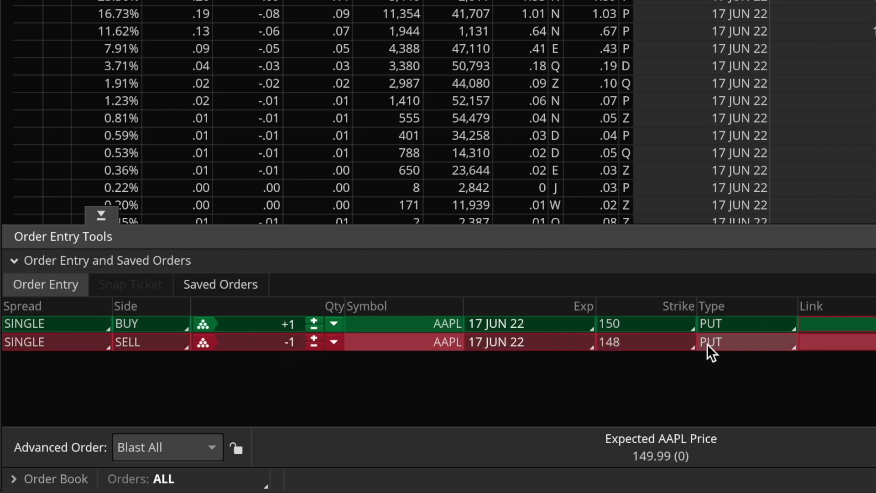
click(315, 346)
click(315, 347)
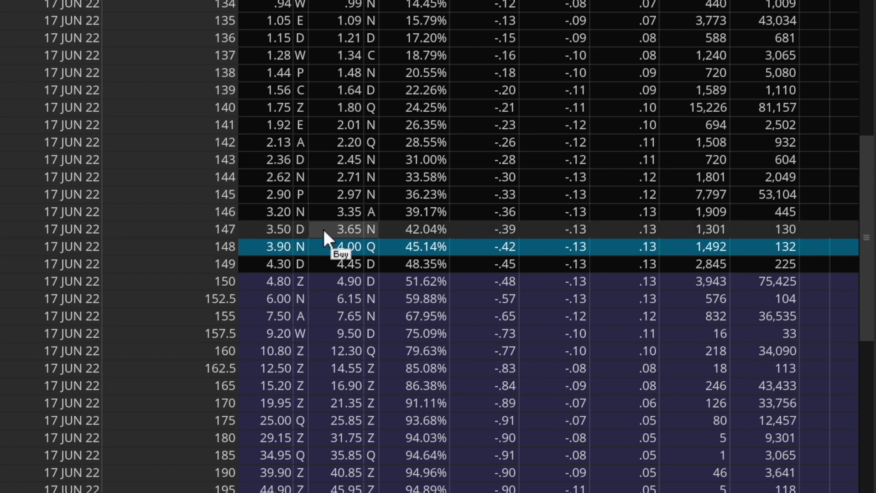
Add a buy order for the 17 JUN 22 AAPL 147 put with quantity +2.
click(347, 228)
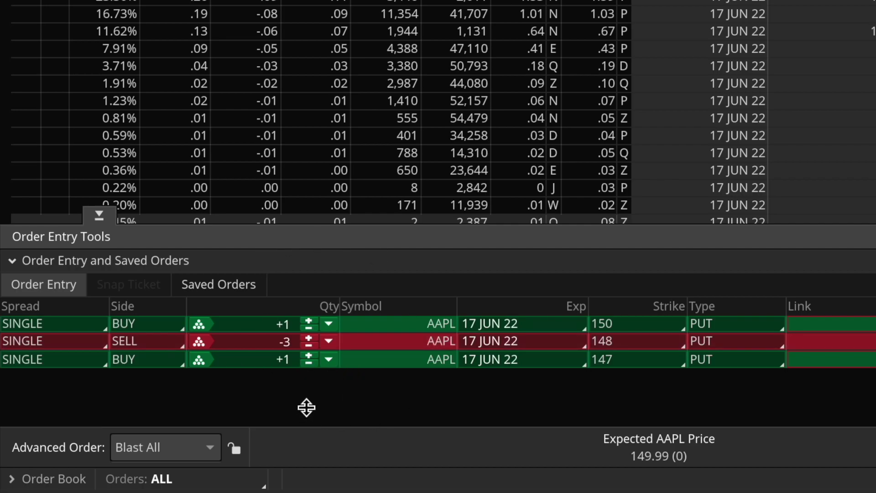
click(308, 356)
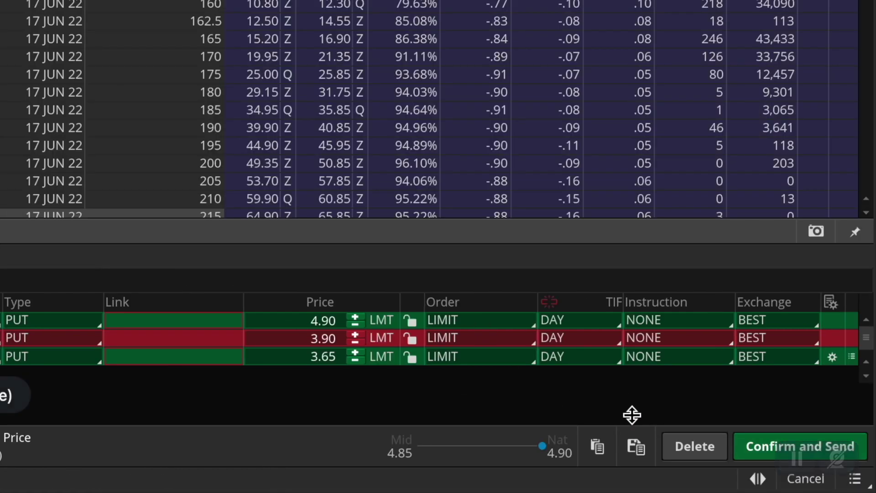
Save the three put orders as a custom order template named AAPL Christmas Tree.
click(634, 450)
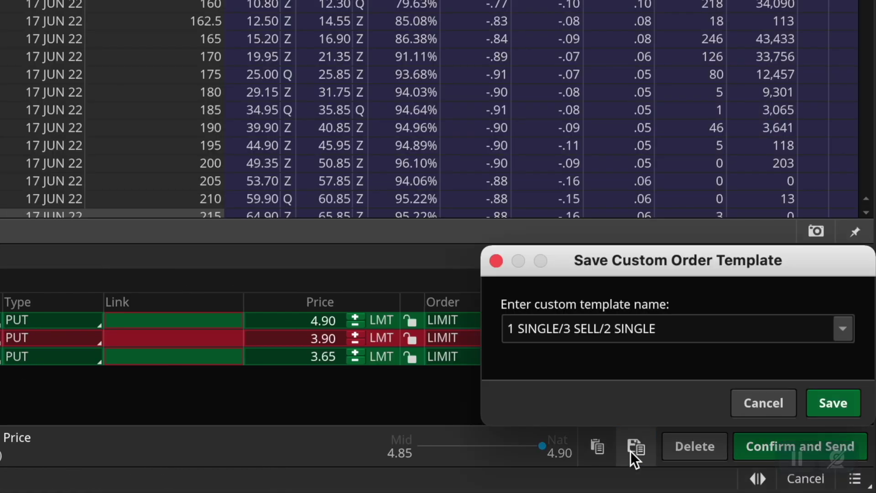
click(690, 329)
text(AAPL Christmas Tree)
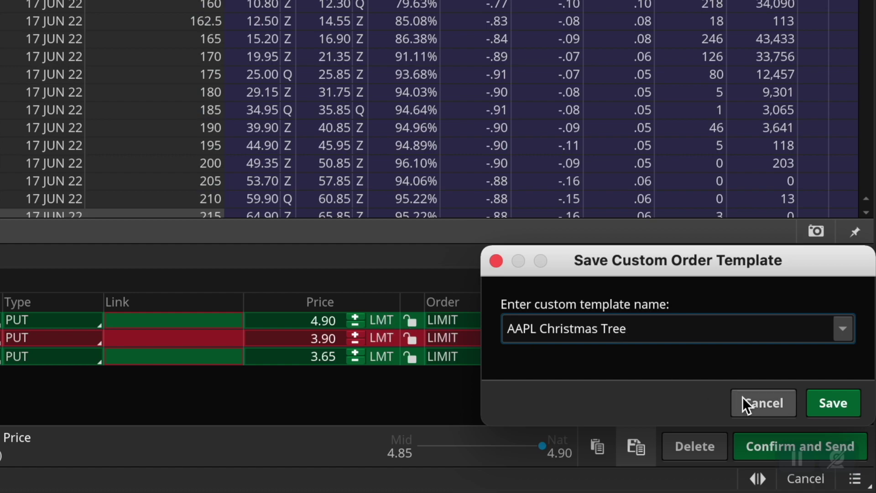
click(826, 403)
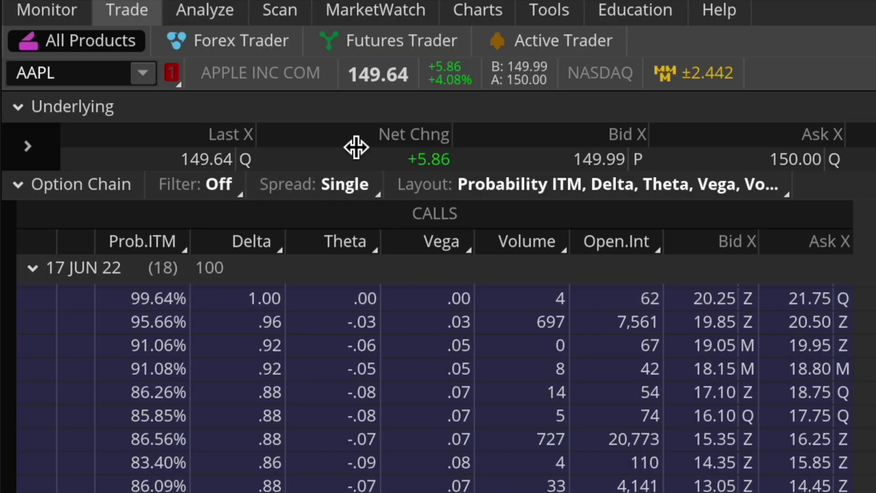
View the custom buy templates offered for the AAPL stock, leaving without choosing one.
click(375, 87)
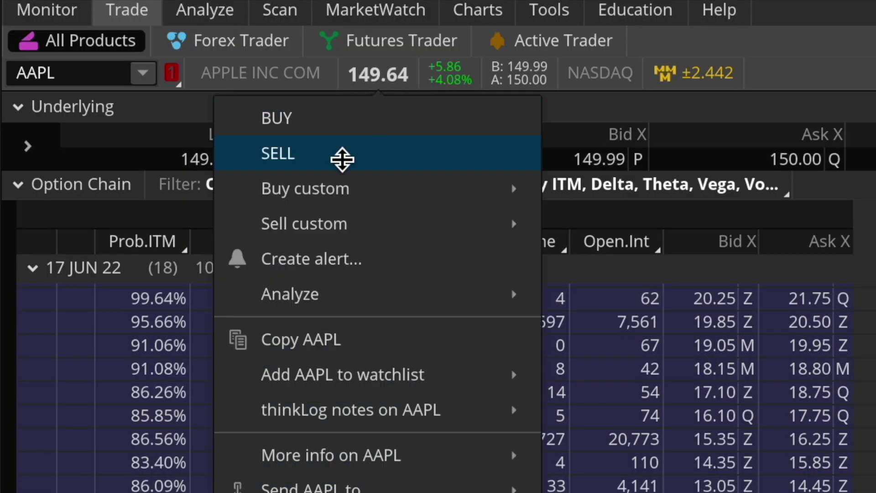
mouse_move(428, 221)
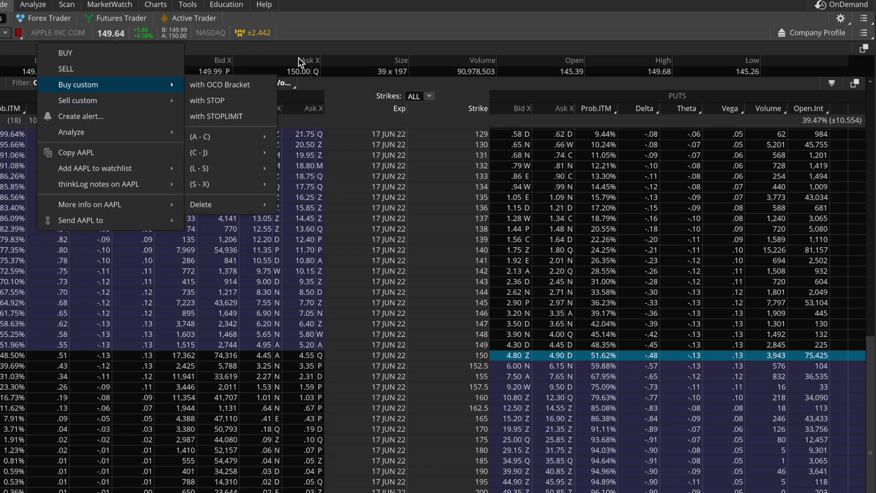
click(796, 132)
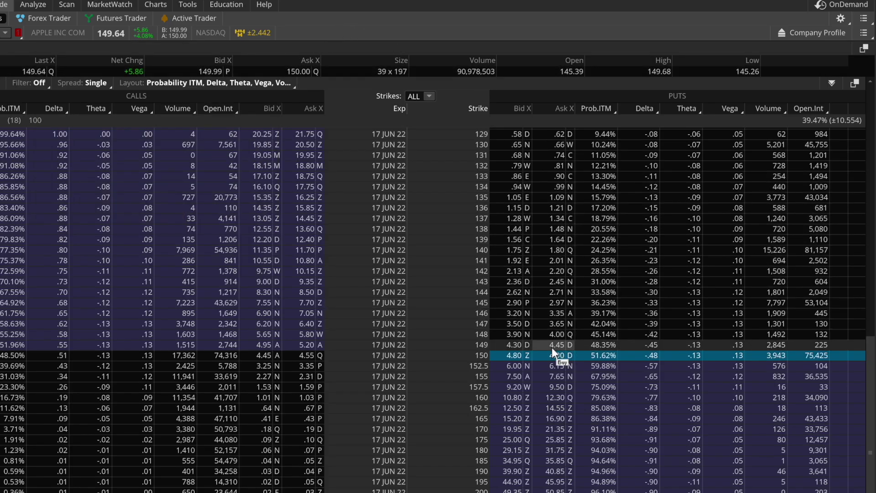
Apply the AAPL Christmas Tree template as a custom buy order on the 17 JUN 22 AAPL 144 put.
click(598, 324)
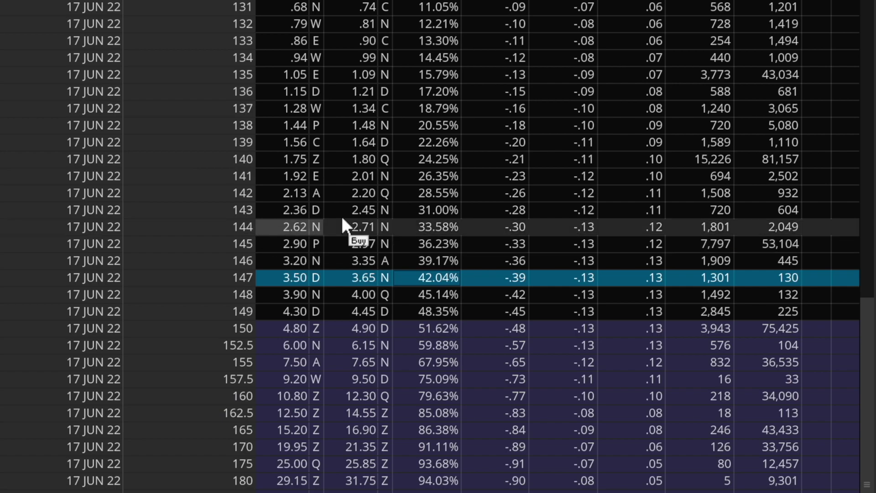
click(434, 224)
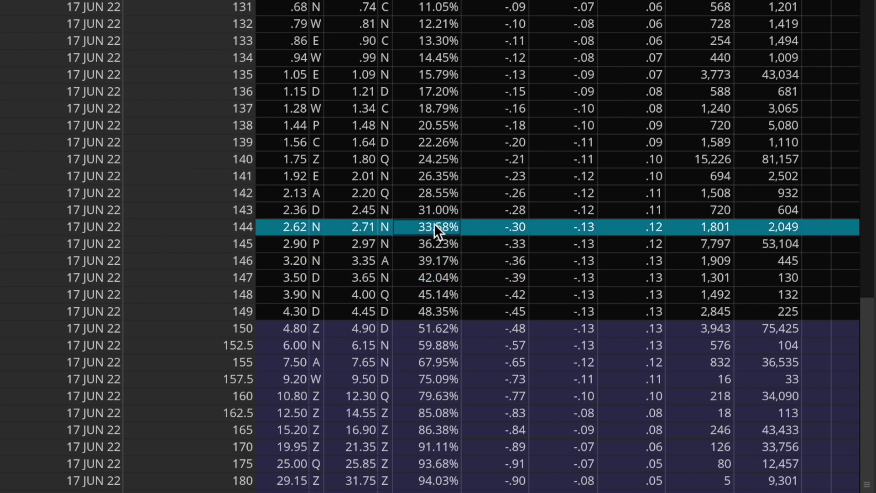
right_click(434, 224)
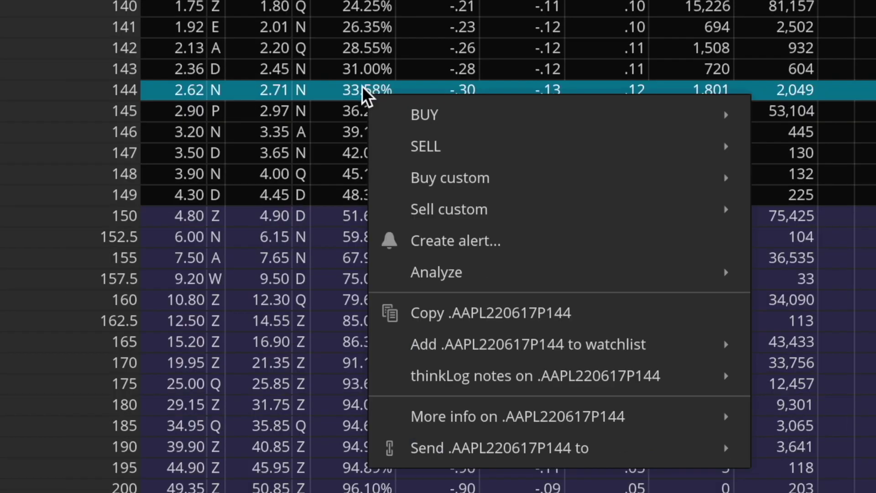
mouse_move(427, 180)
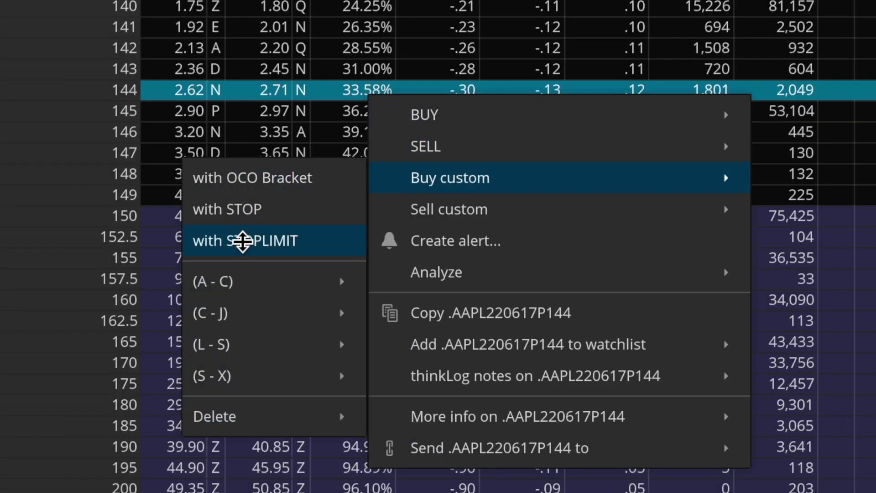
mouse_move(223, 280)
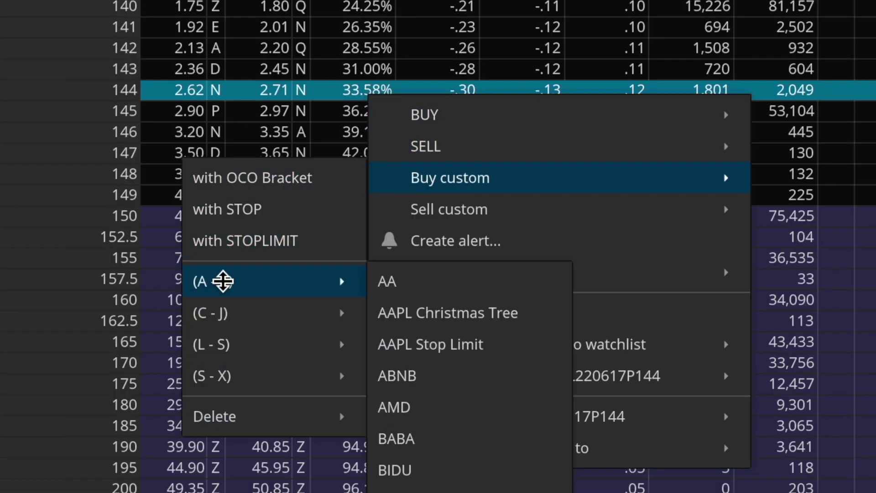
click(433, 311)
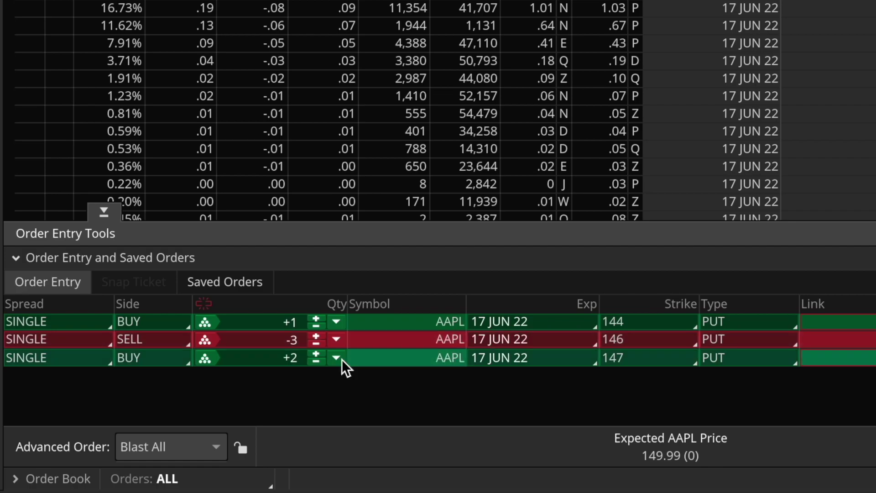
Set the sell order's strike to 142 and the +2 buy order's strike to 141.
click(635, 338)
click(644, 203)
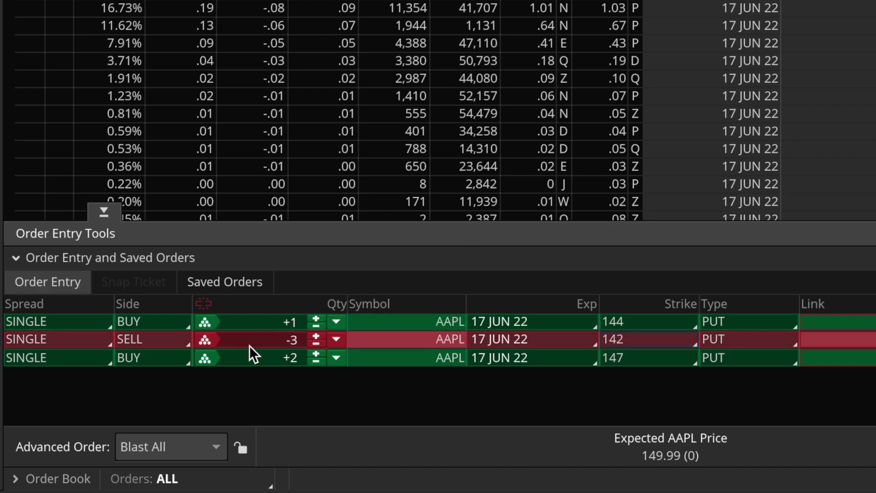
click(634, 361)
click(640, 171)
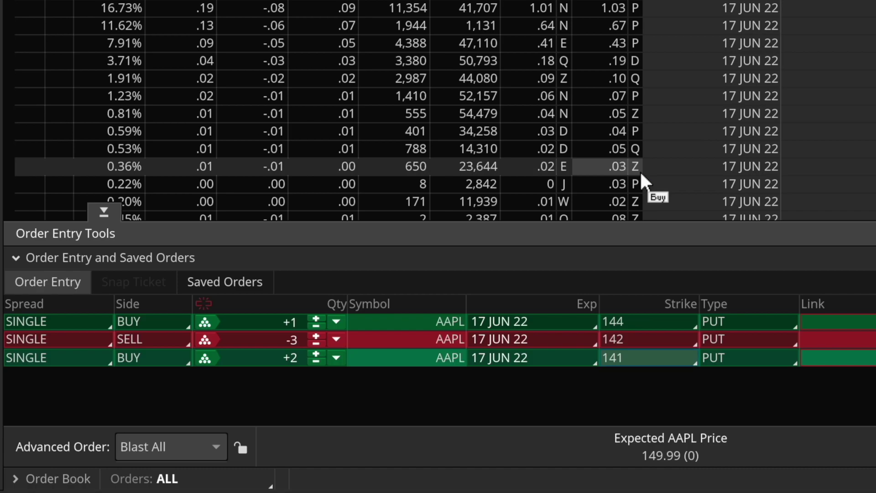
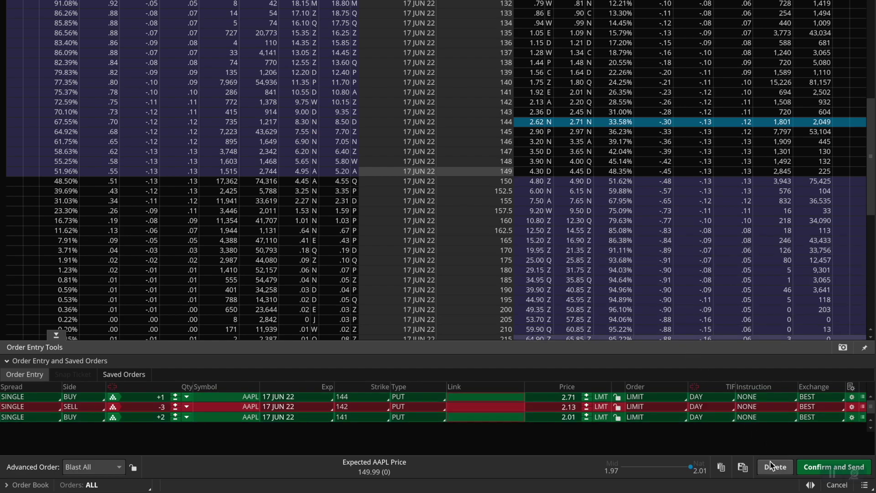
Delete the AAPL Christmas Tree put orders from order entry.
click(775, 466)
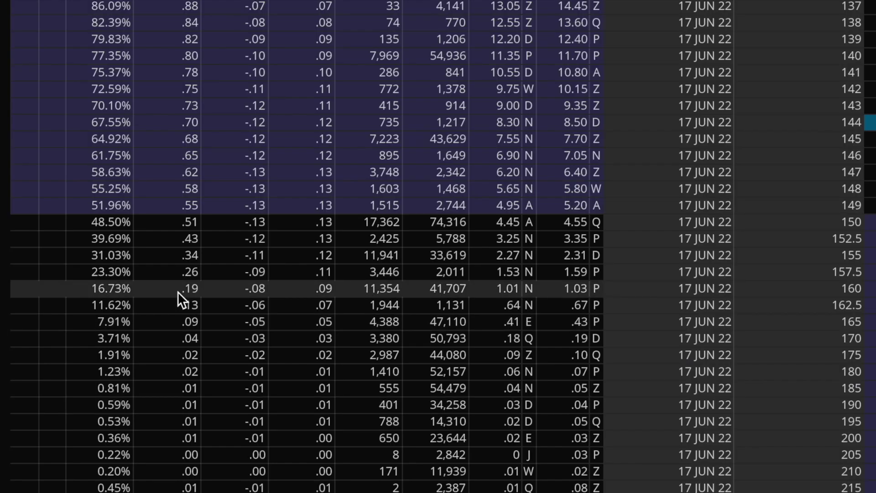
click(173, 250)
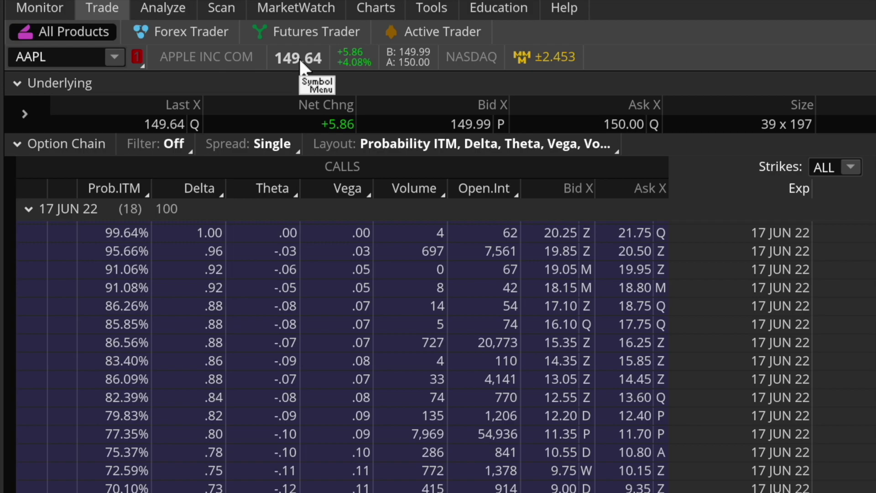
Create a custom buy order for the AAPL stock from the saved template named AAPL.
click(299, 58)
mouse_move(278, 146)
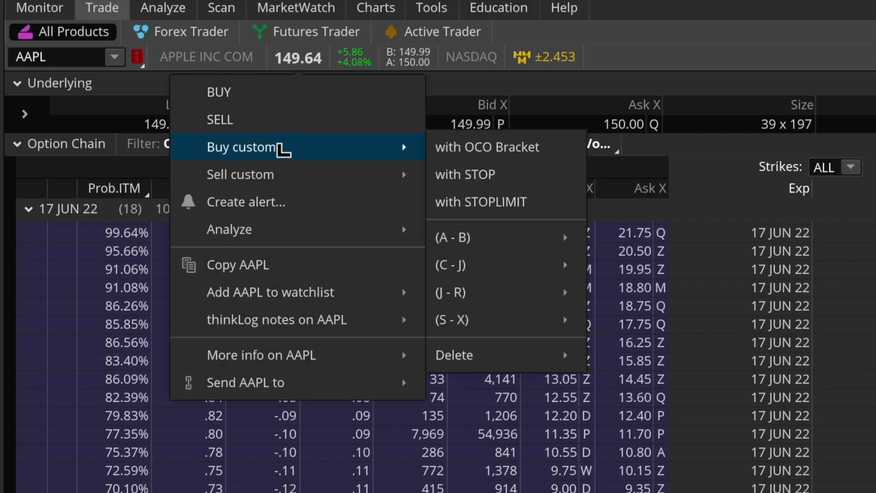
mouse_move(504, 234)
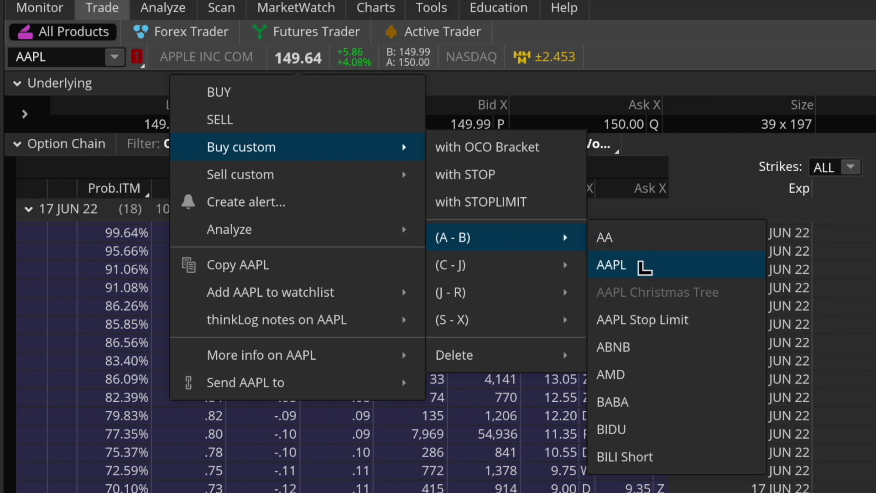
click(658, 269)
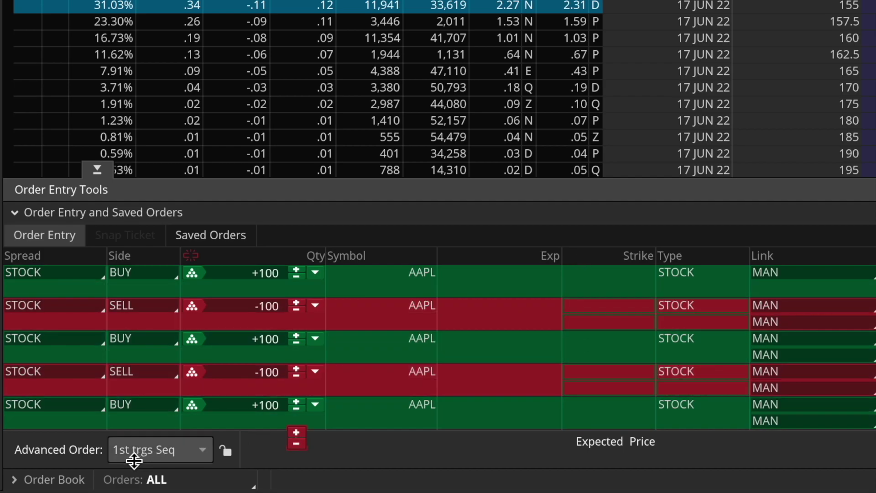
Choose 1st trgs Seq as the advanced order type and review the alternating buy and sell stop-limit stock orders.
click(169, 460)
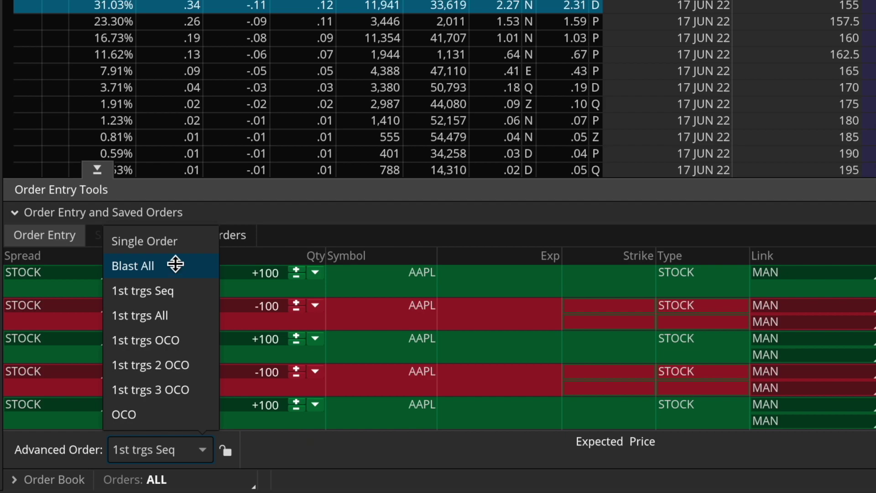
click(181, 288)
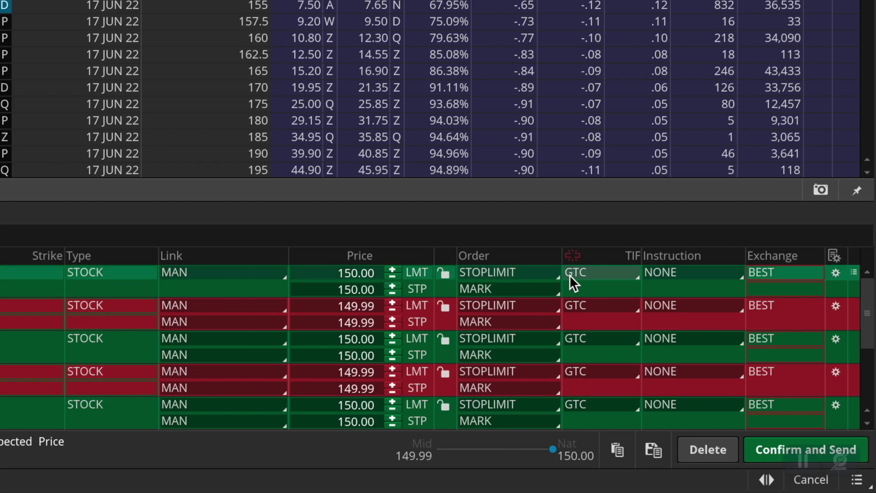
scroll(518, 390, down, 2)
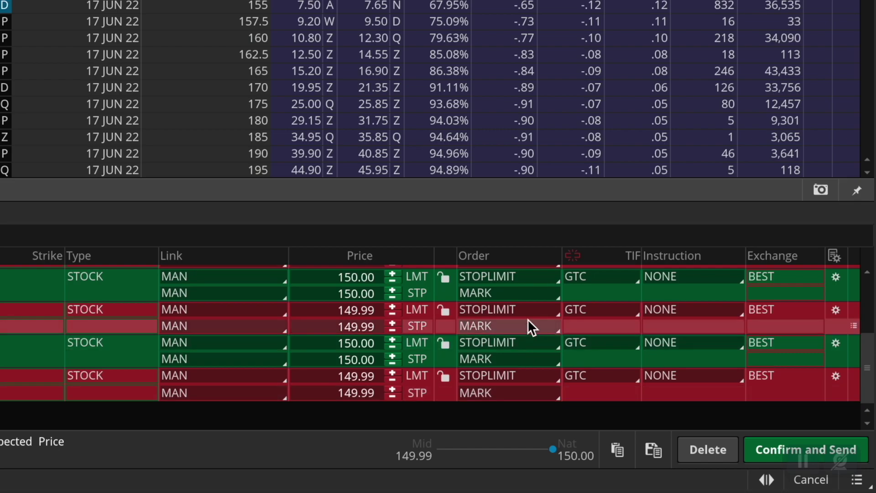
scroll(527, 319, up, 1)
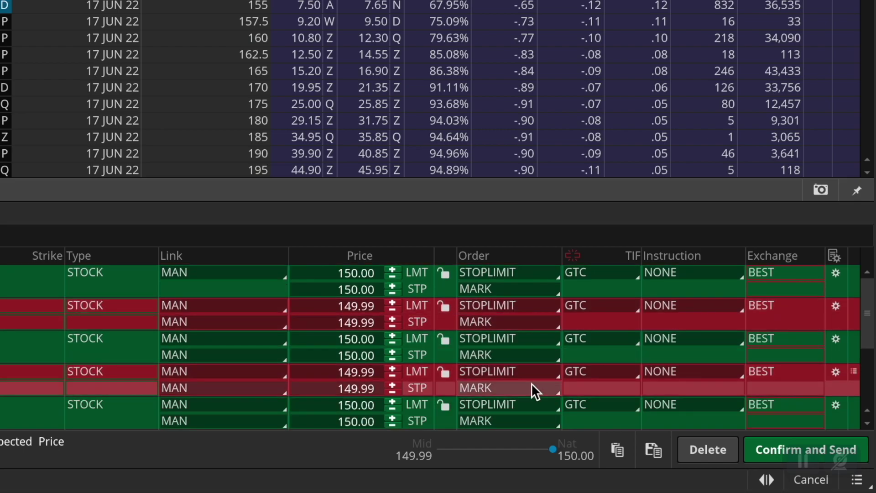